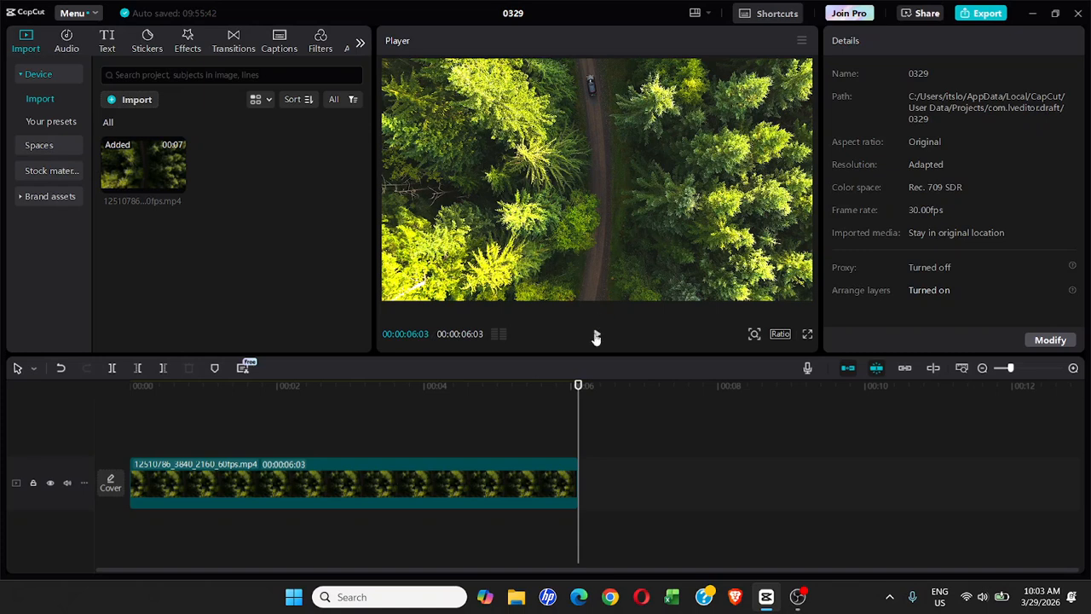
- Add a scale keyframe at 100% to the forest road clip at 00:00:00:28
click(596, 337)
click(339, 484)
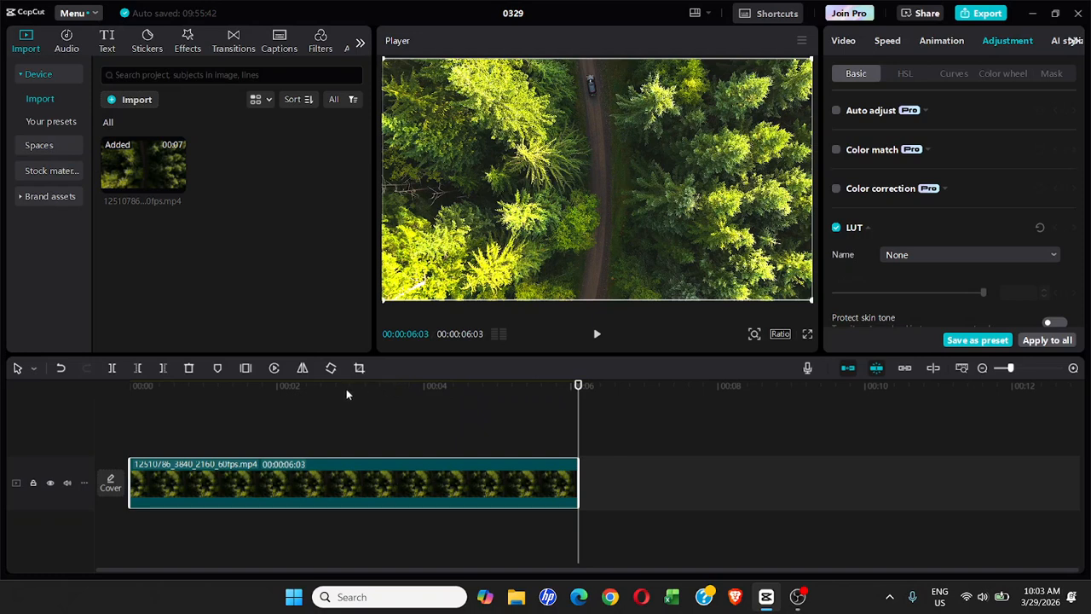
drag(324, 391, 198, 399)
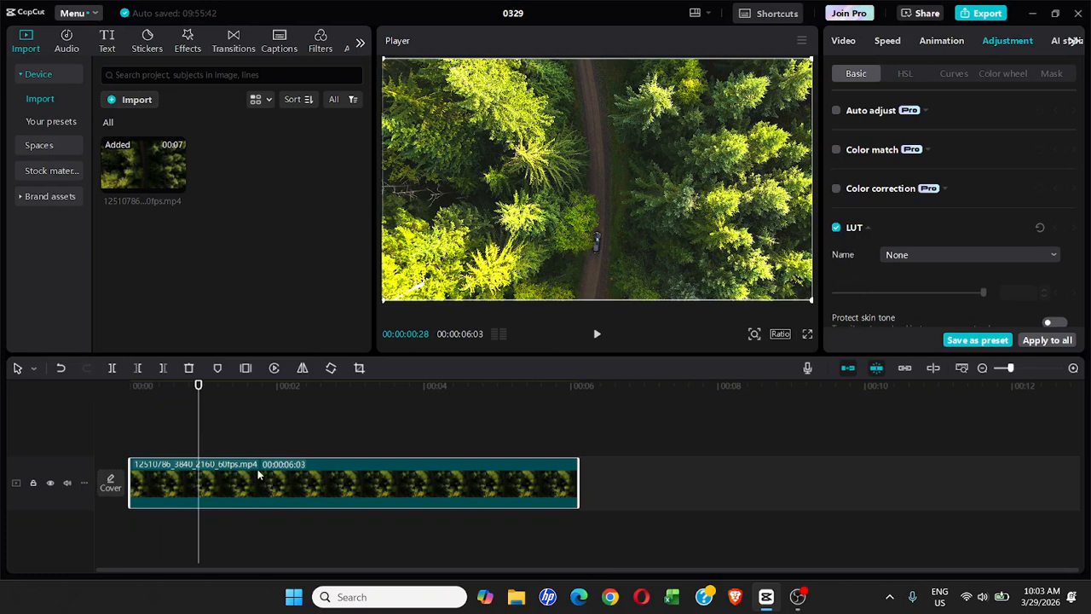
click(848, 42)
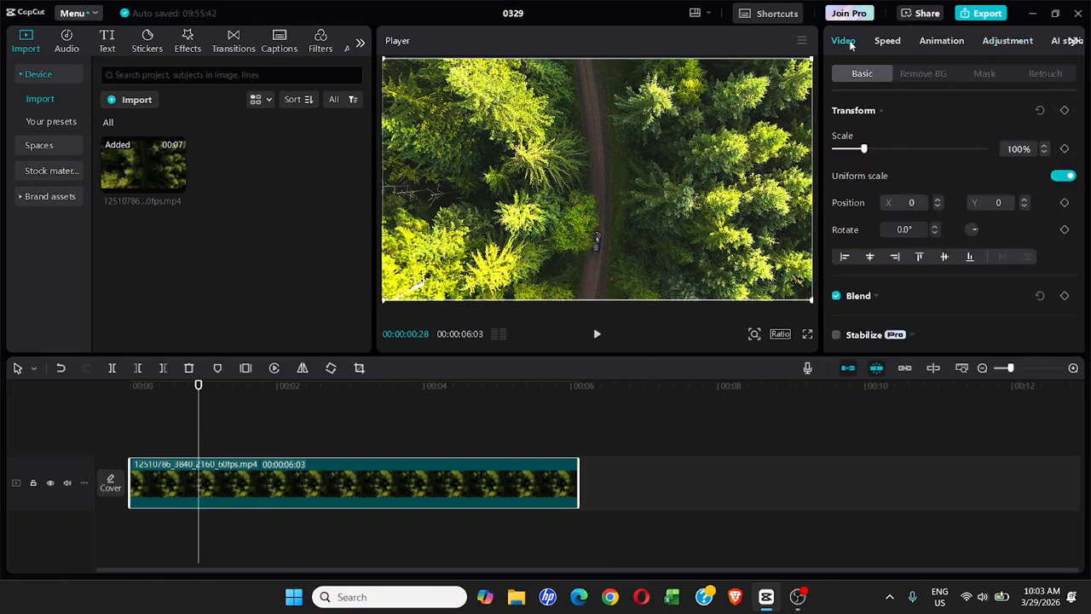
click(1065, 149)
- Add a second scale keyframe to the clip at 00:00:04:21 and set its scale to 125%
drag(298, 390, 477, 397)
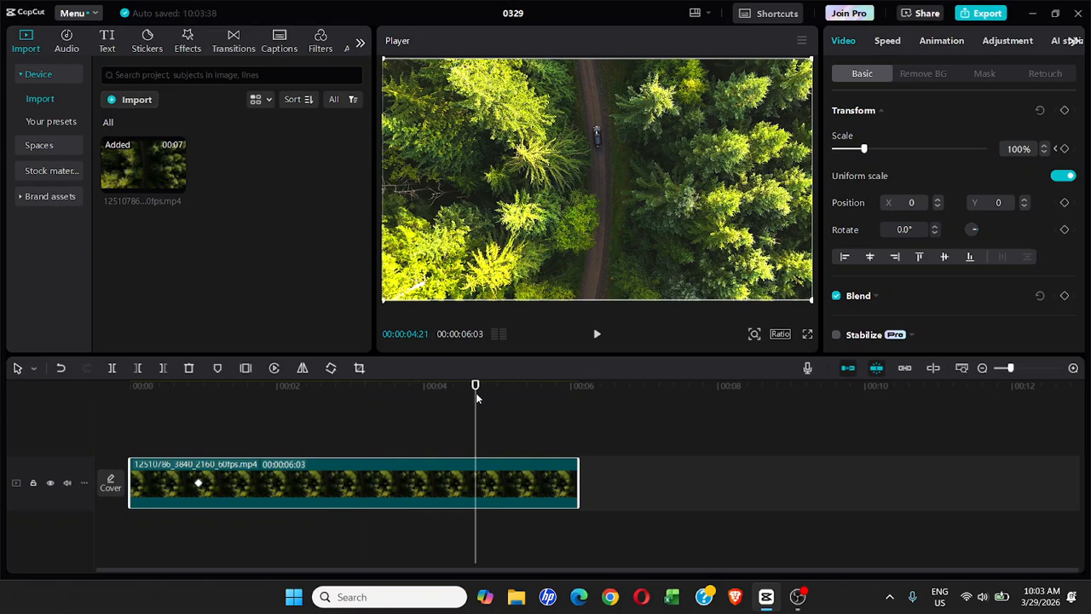
click(1064, 149)
mouse_move(1008, 150)
mouse_down()
mouse_move(1024, 149)
mouse_move(1008, 150)
mouse_up()
click(1024, 148)
text(125)
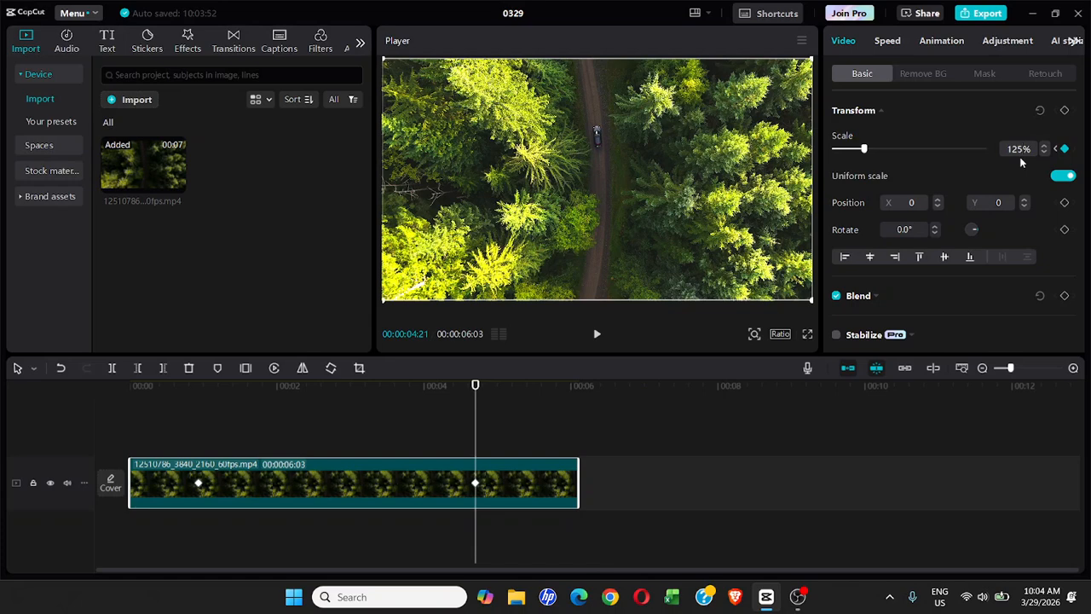
key(Return)
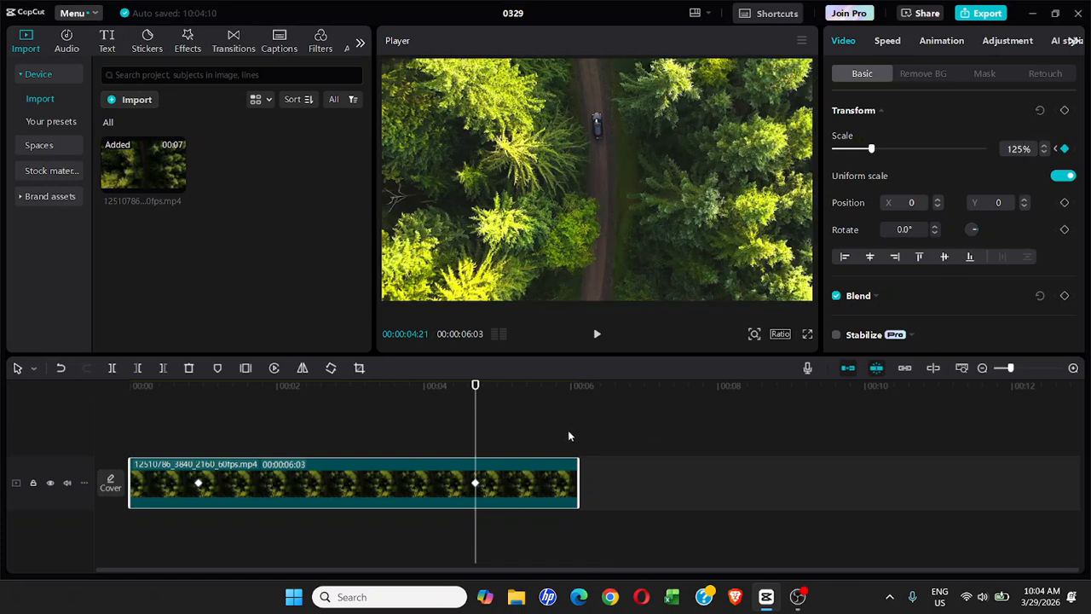
- Play back the clip's zoom and check the scale at several points between the two keyframes
click(535, 426)
drag(533, 387, 587, 387)
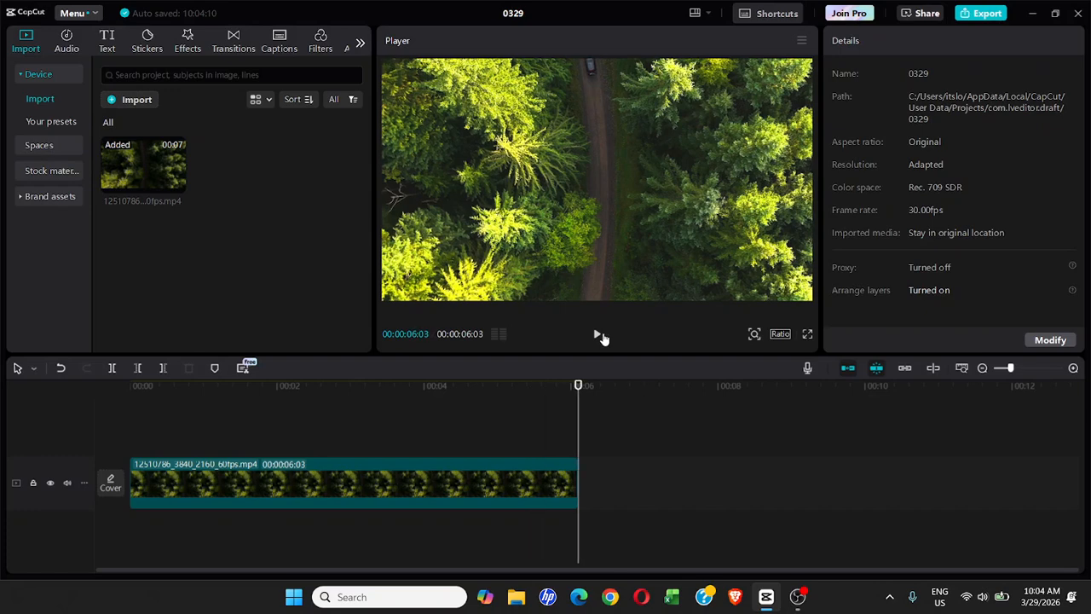
click(597, 334)
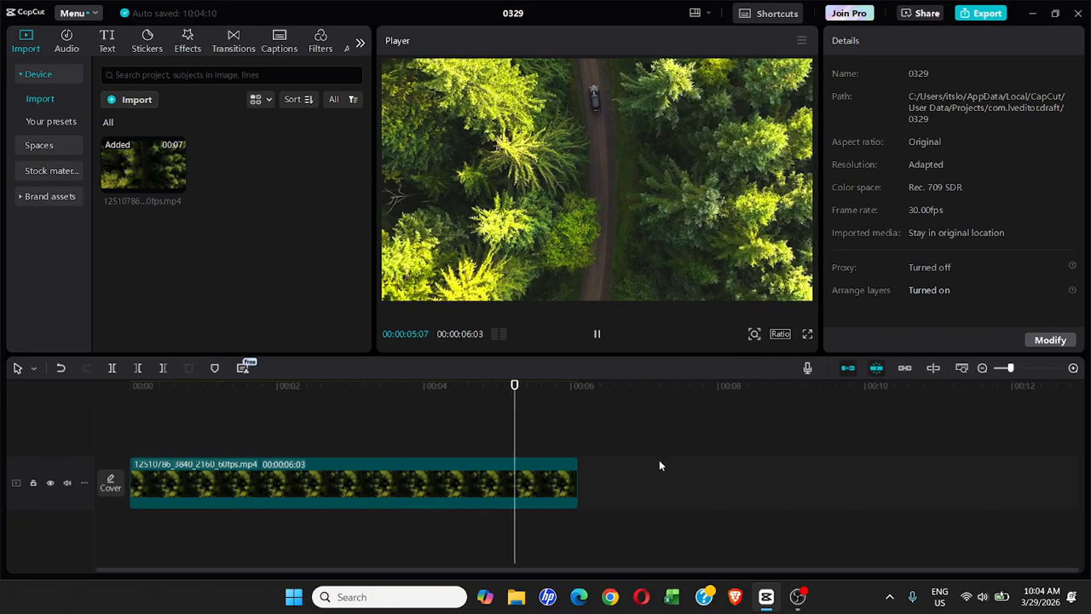
click(597, 334)
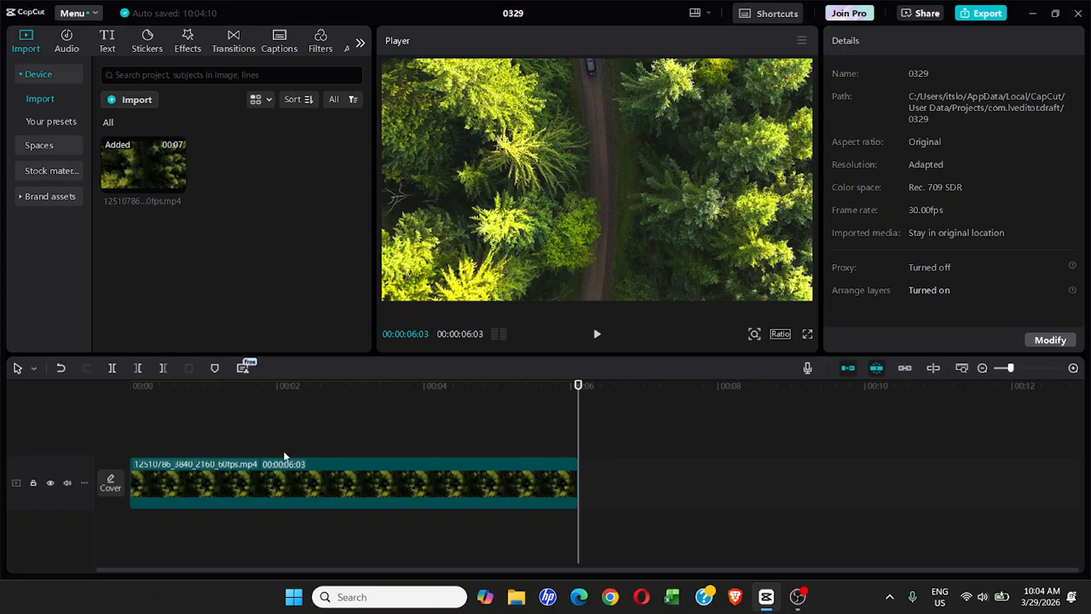
click(303, 480)
mouse_move(190, 396)
mouse_down()
mouse_move(253, 401)
mouse_move(203, 401)
mouse_up()
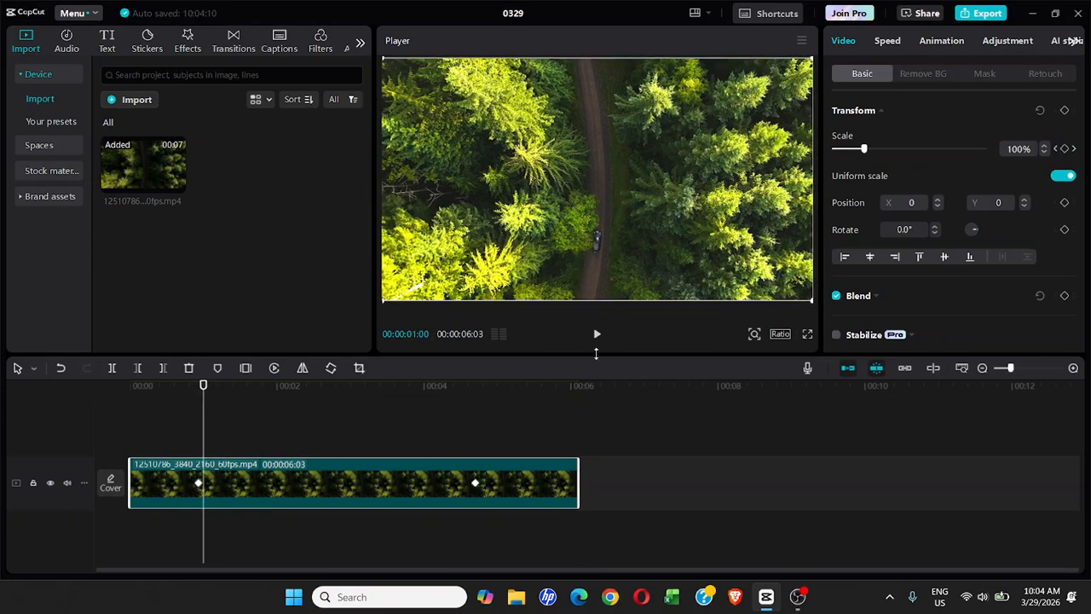
click(601, 343)
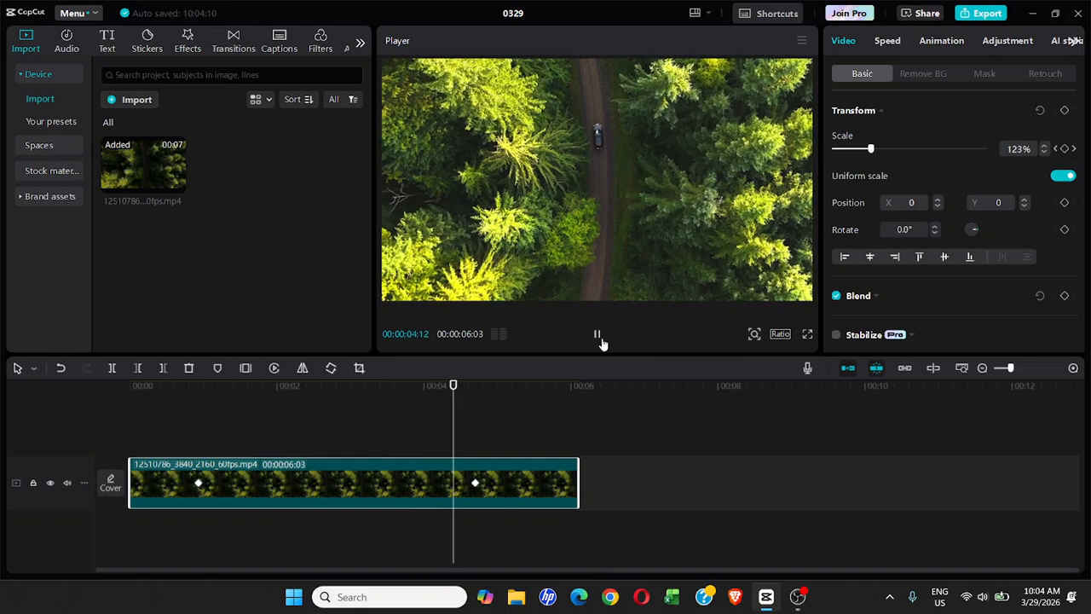
click(602, 342)
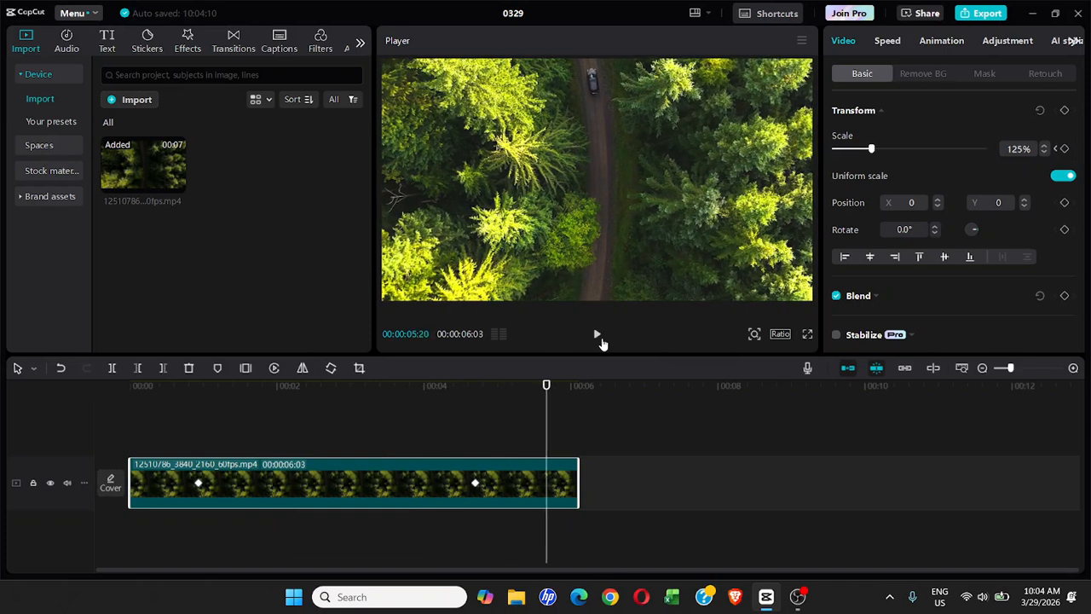
click(333, 395)
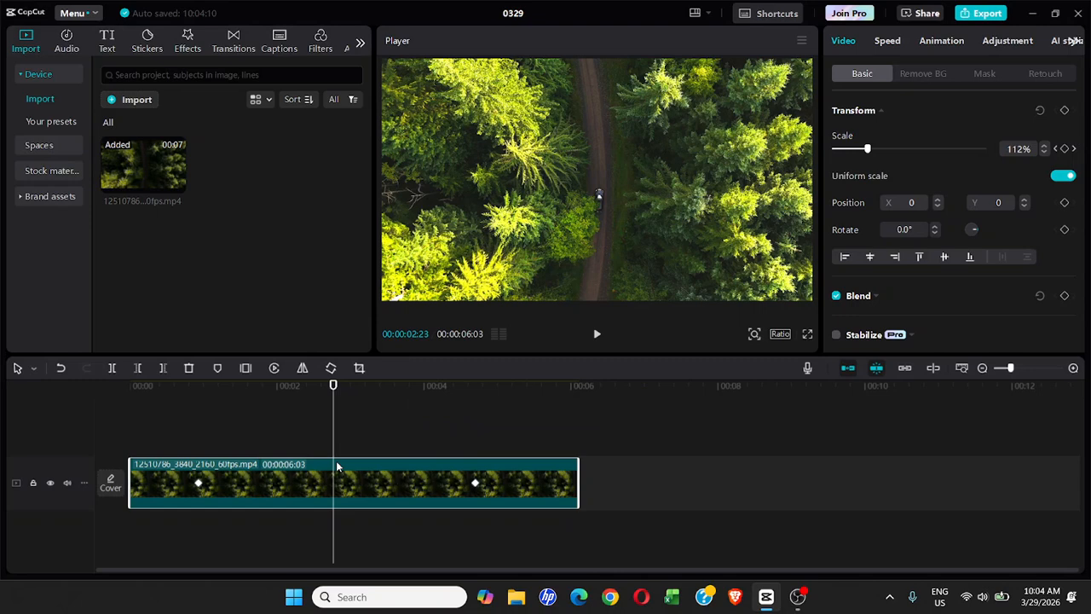
click(249, 394)
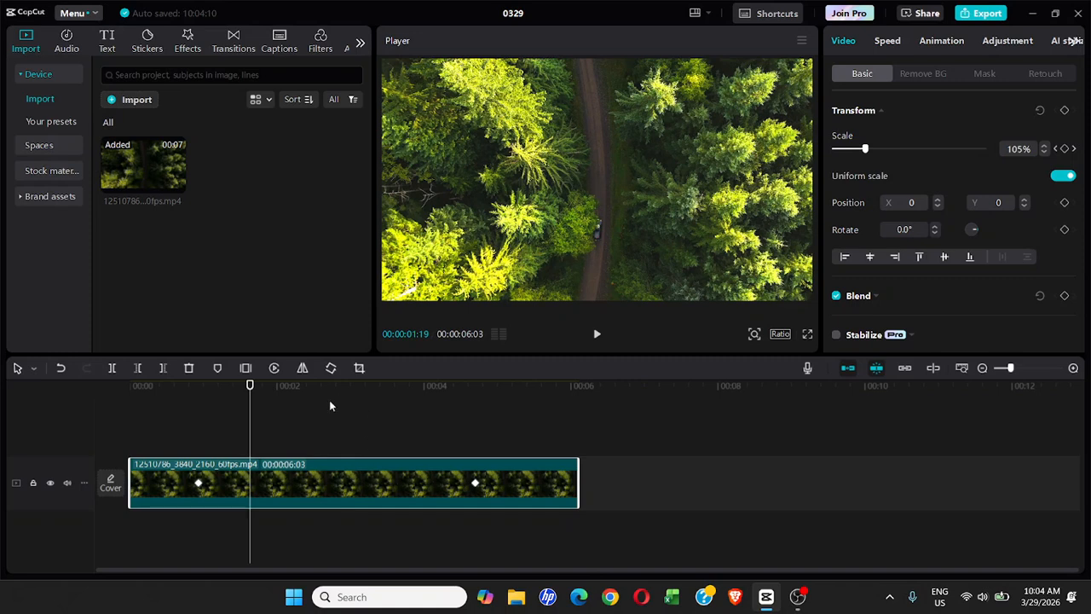
- Show the clip's keyframe animation and expand the Scale graph
right_click(349, 480)
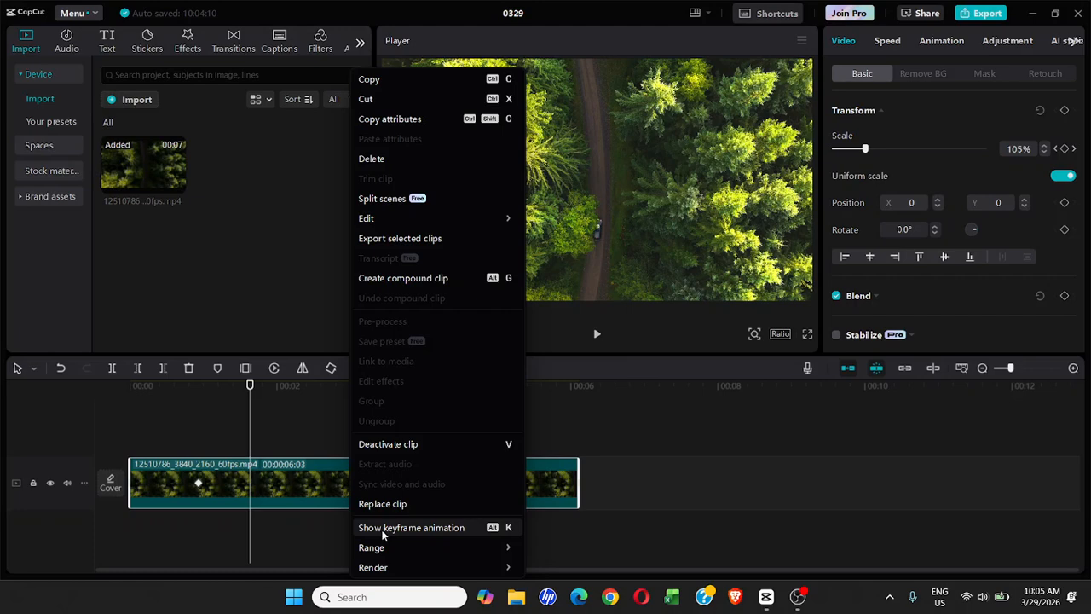
click(405, 528)
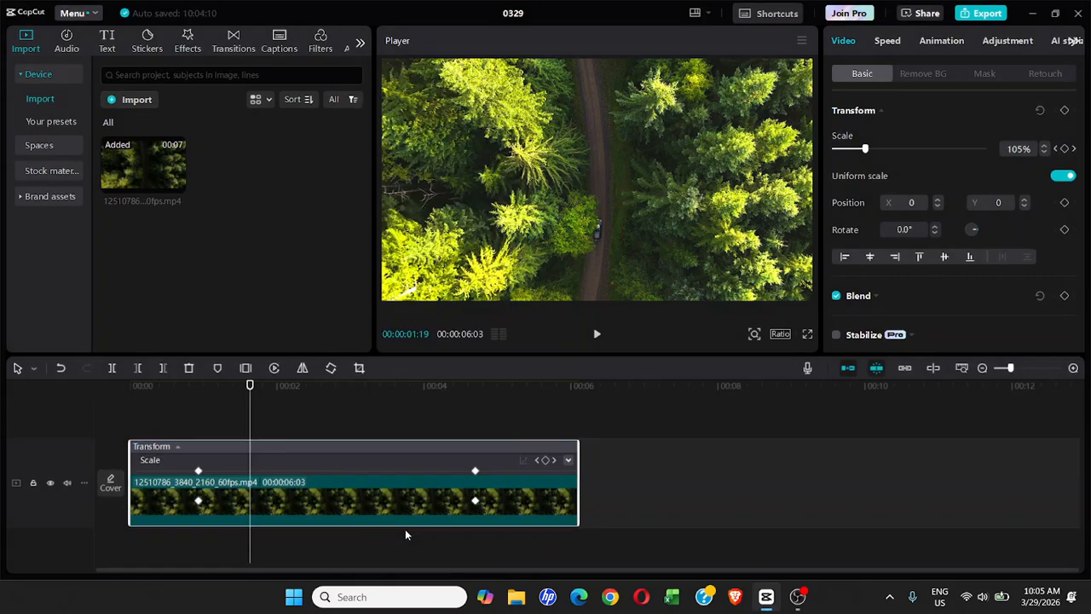
click(568, 461)
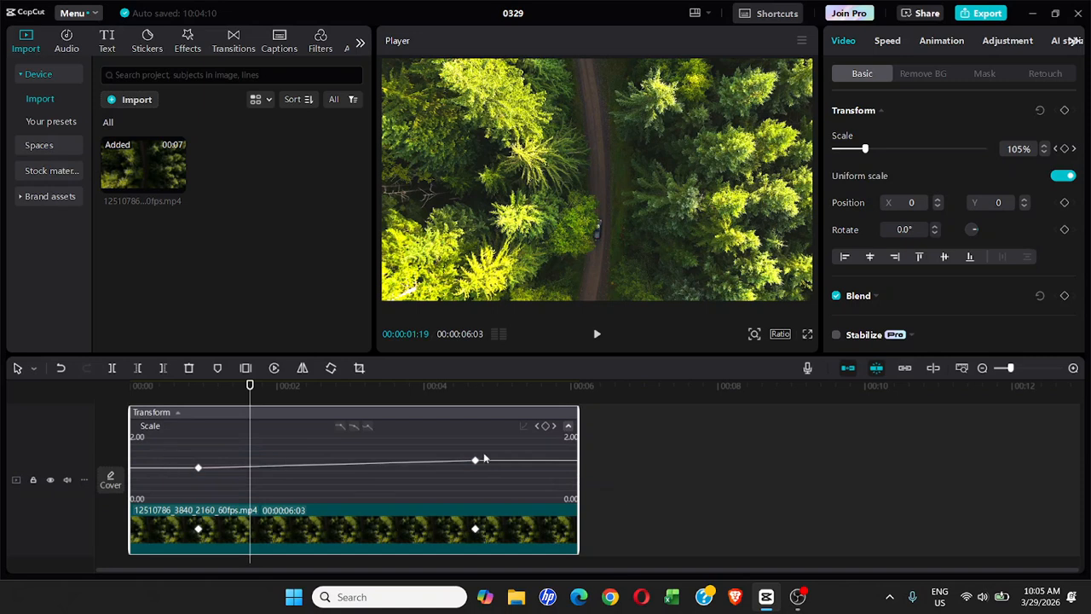
click(197, 466)
click(607, 451)
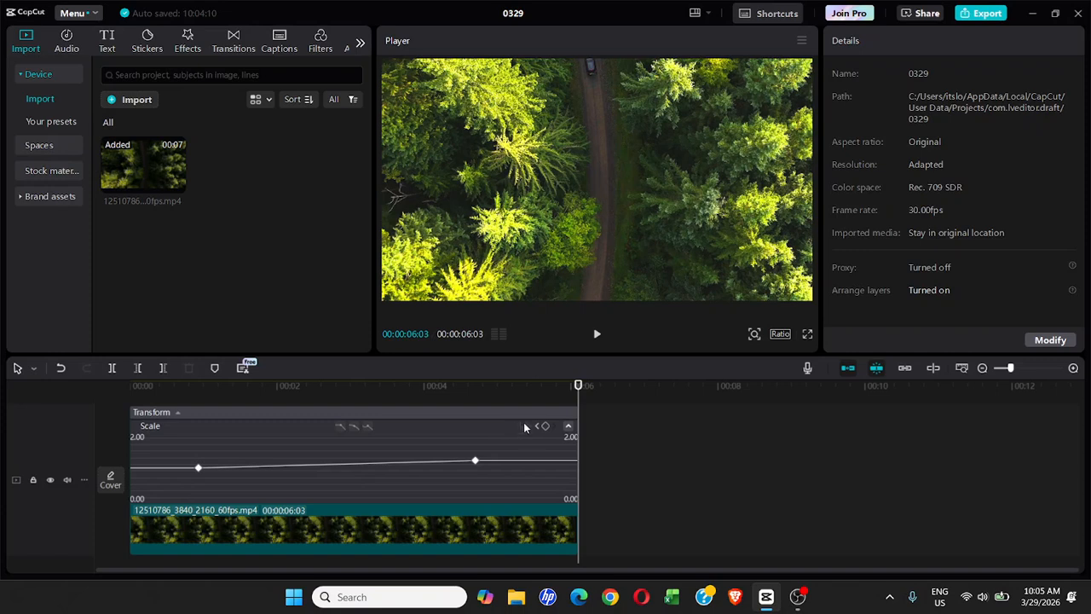
- Apply the Cubic Ease graph to the second scale keyframe, and hide the clip's keyframe animation
click(476, 462)
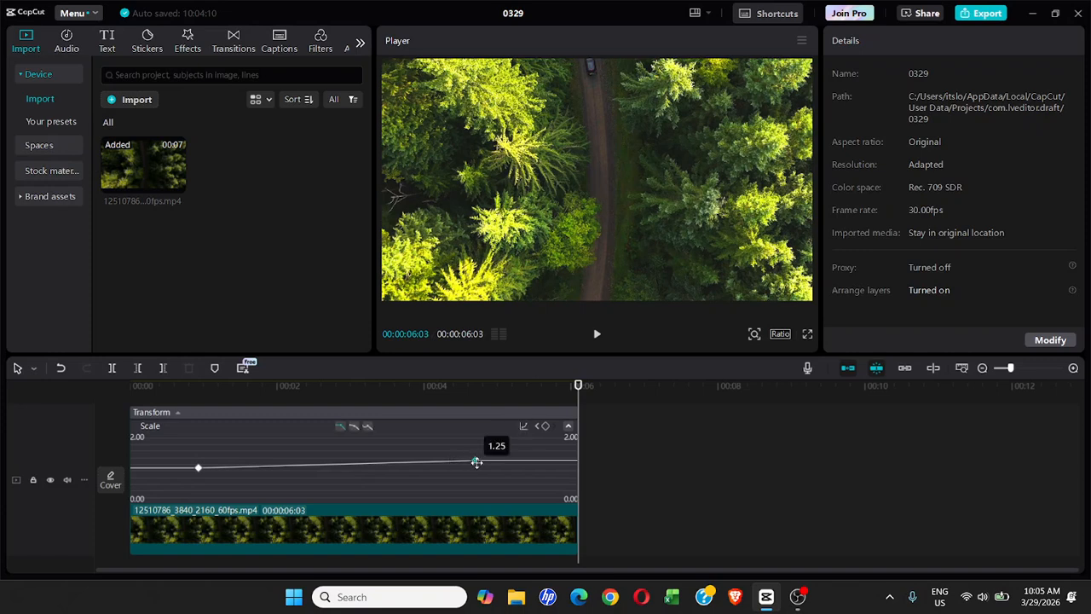
click(523, 426)
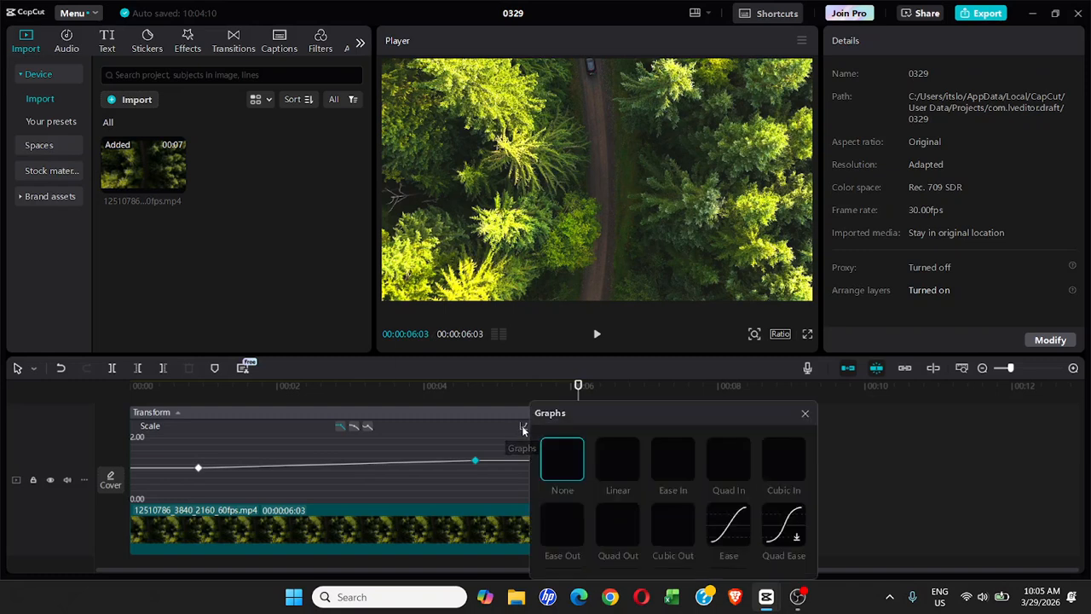
drag(604, 411, 585, 238)
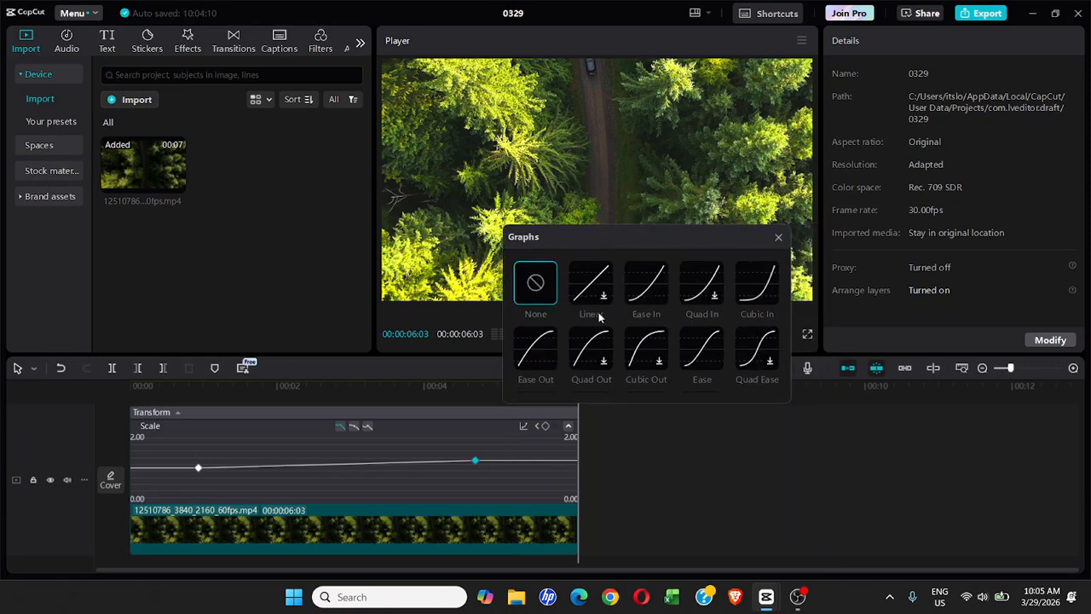
scroll(595, 318, down, 2)
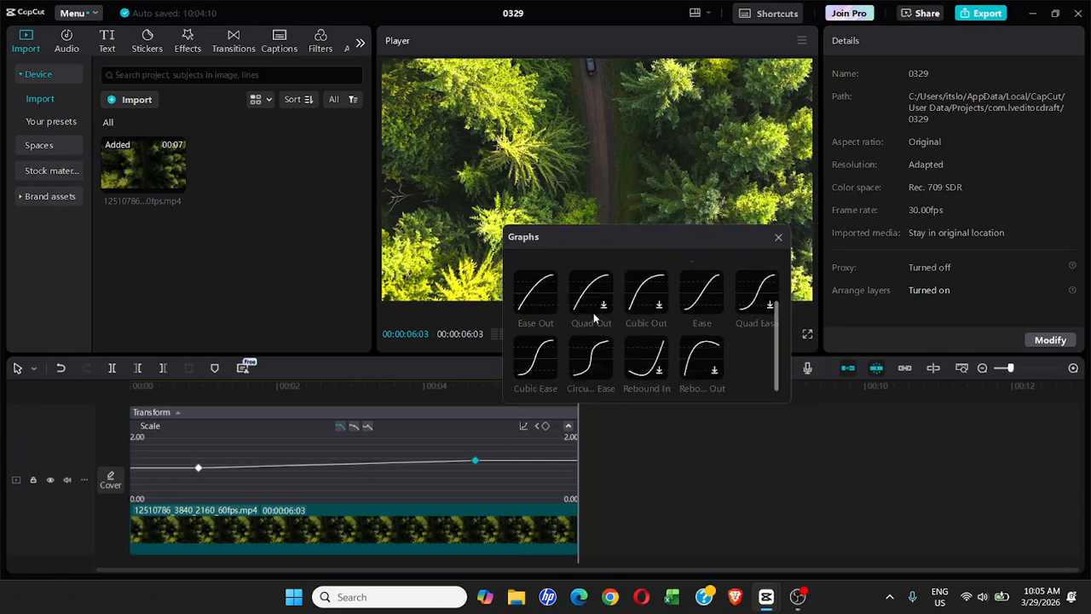
click(536, 357)
drag(603, 236, 705, 348)
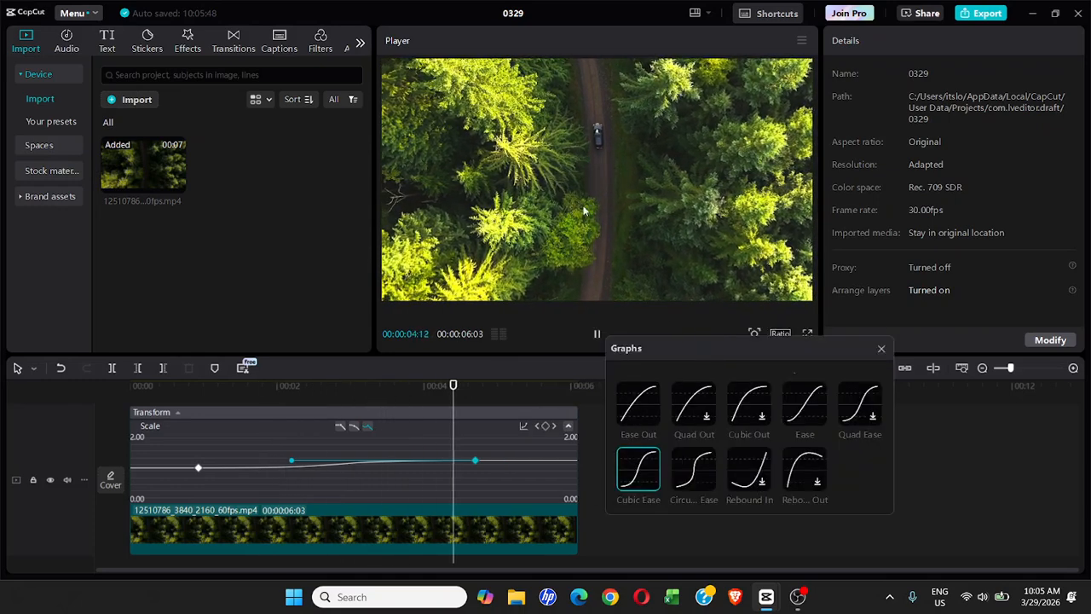
click(882, 351)
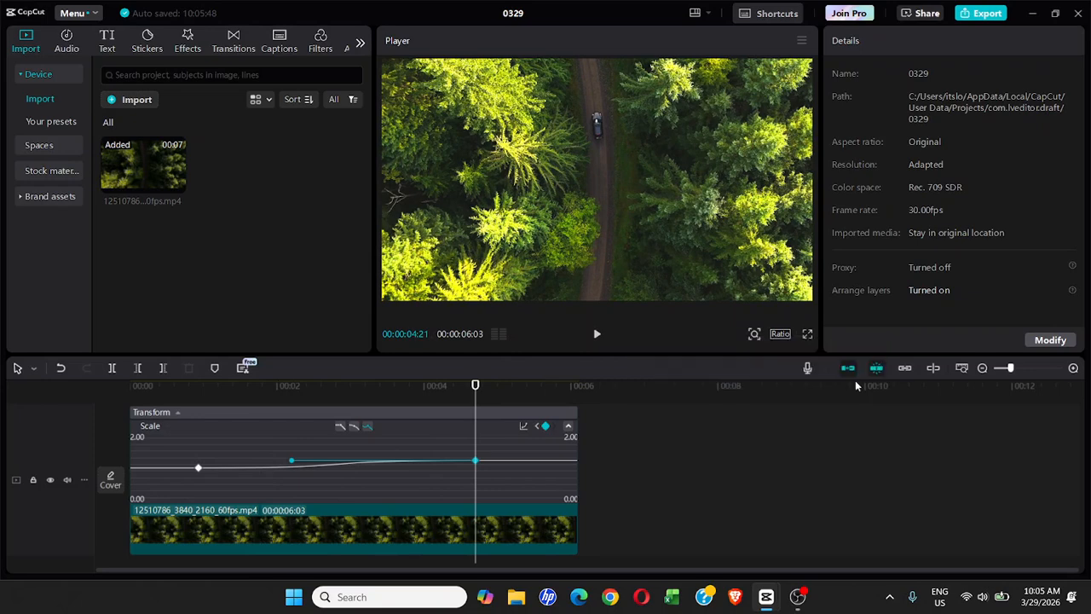
right_click(406, 440)
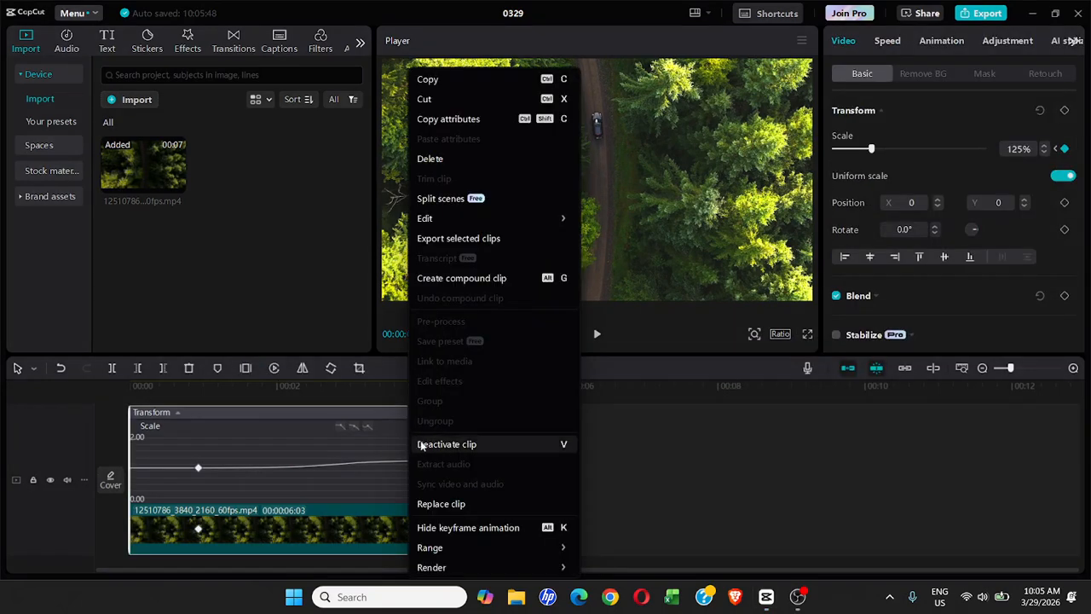
click(439, 530)
- Play back the eased zoom from the start of the timeline
click(194, 421)
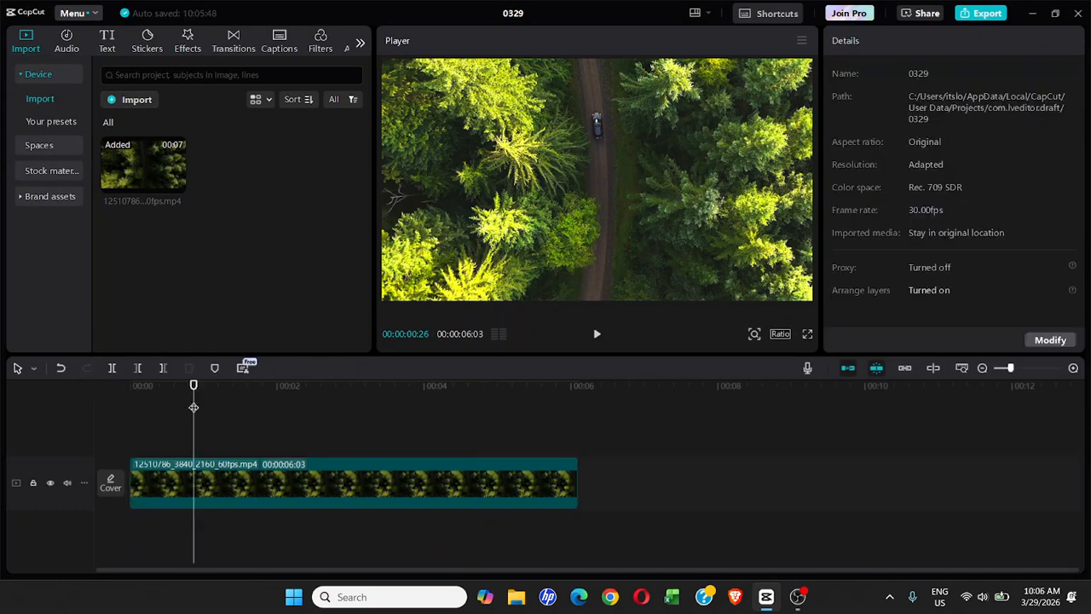
drag(193, 387, 82, 403)
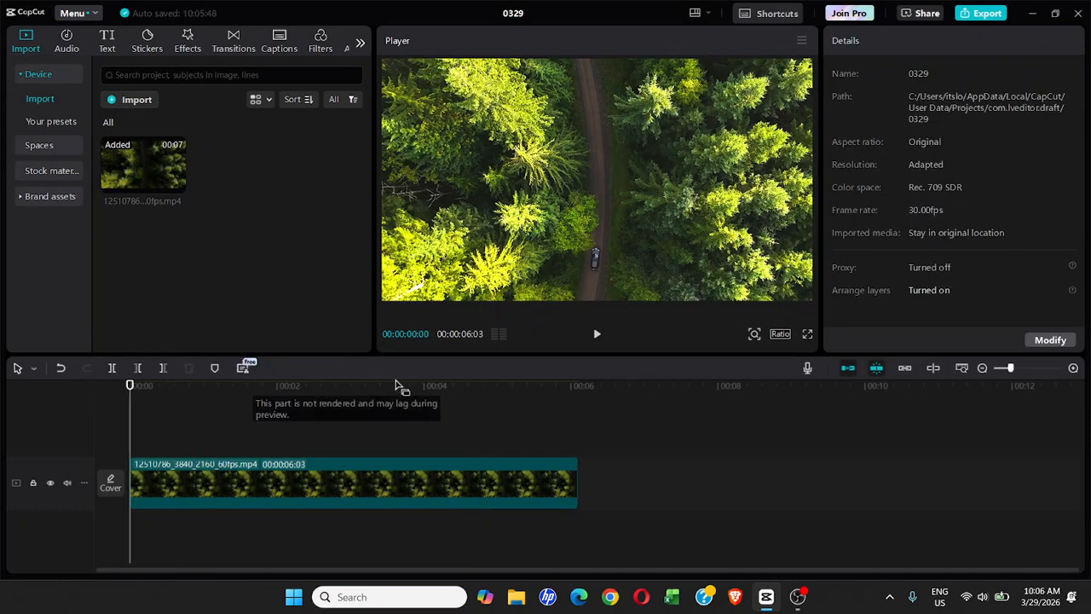
click(597, 335)
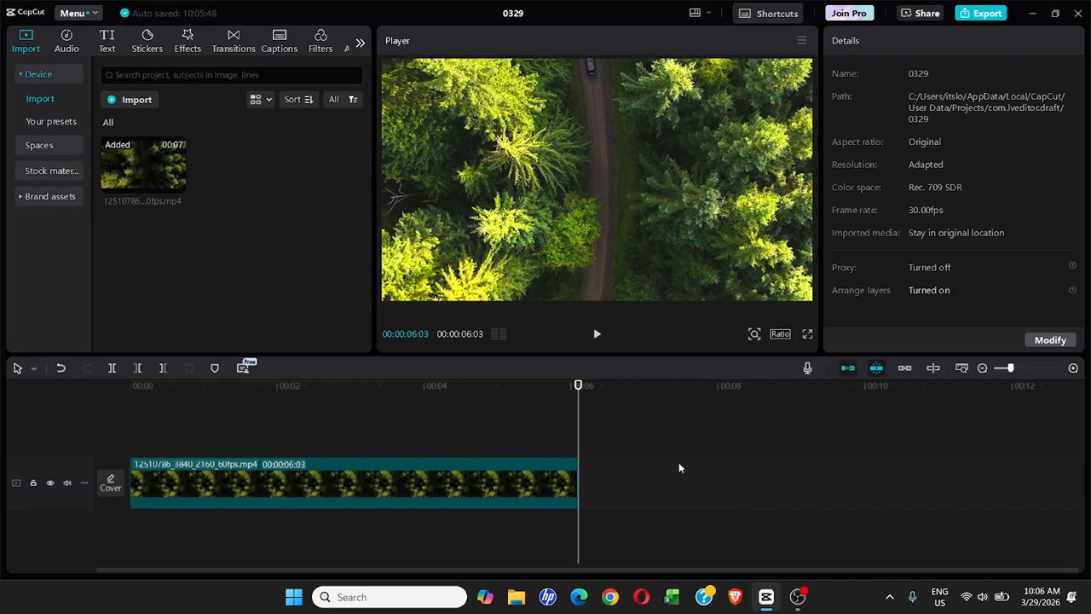
click(598, 335)
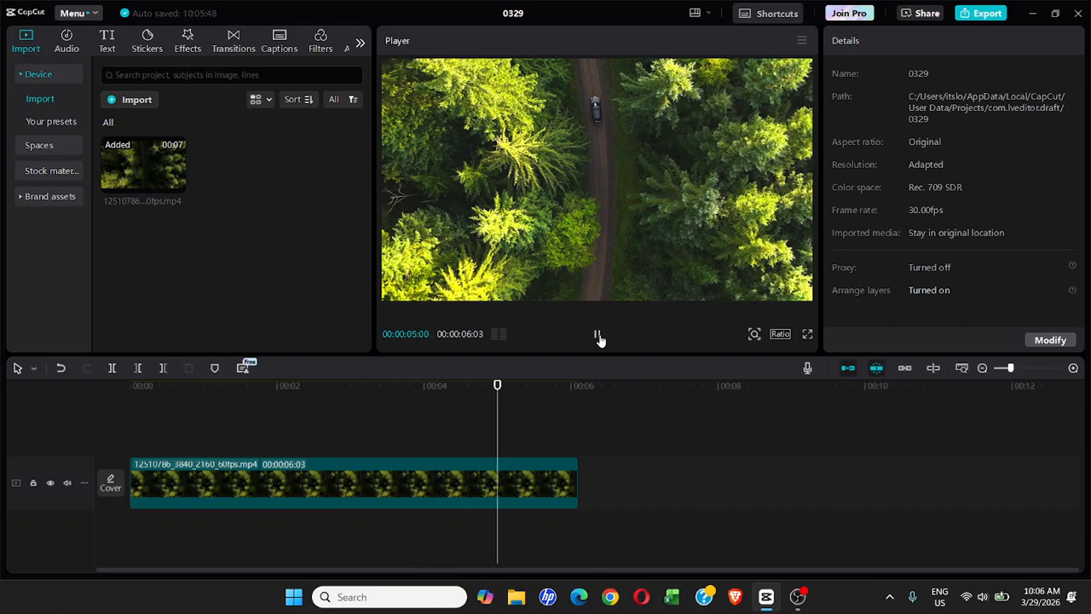
click(595, 337)
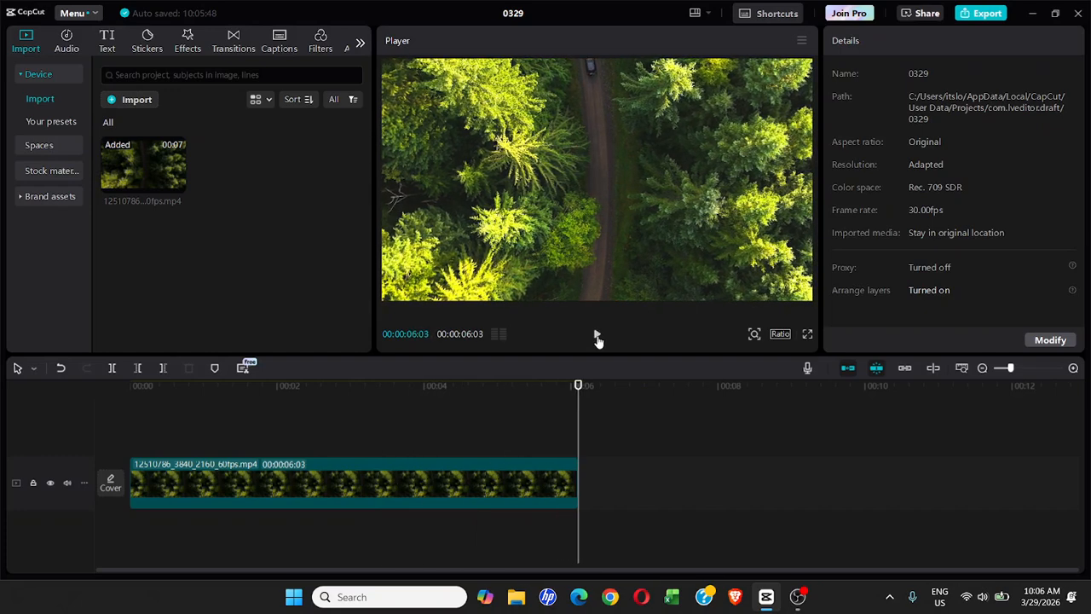
- Show the clip's keyframe animation again and look through the graph presets for the second scale keyframe
click(428, 474)
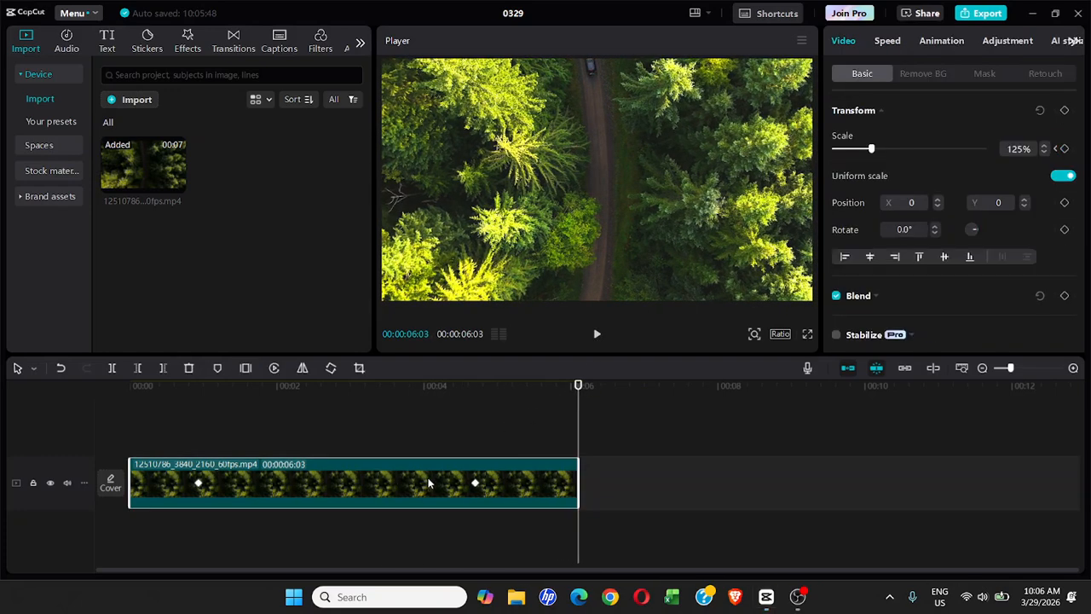
right_click(425, 478)
click(495, 529)
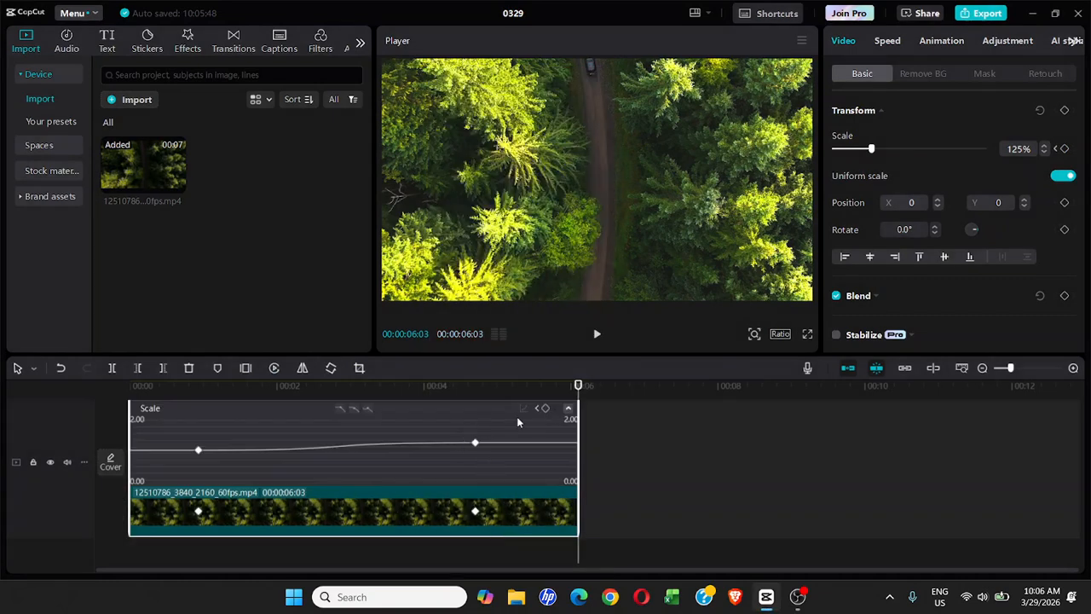
click(526, 409)
scroll(648, 494, down, 2)
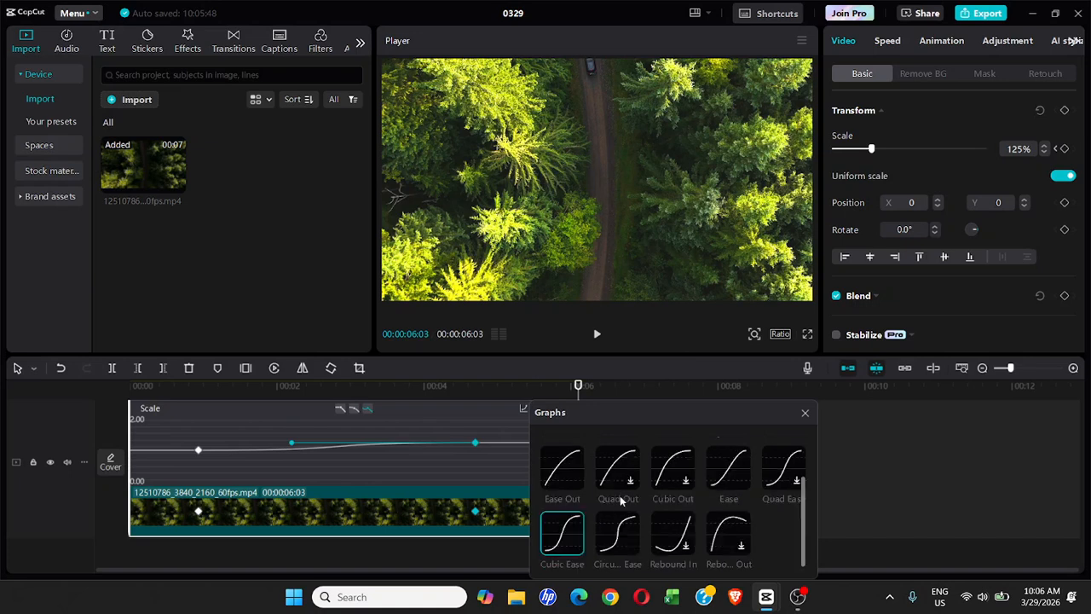
drag(657, 421, 665, 272)
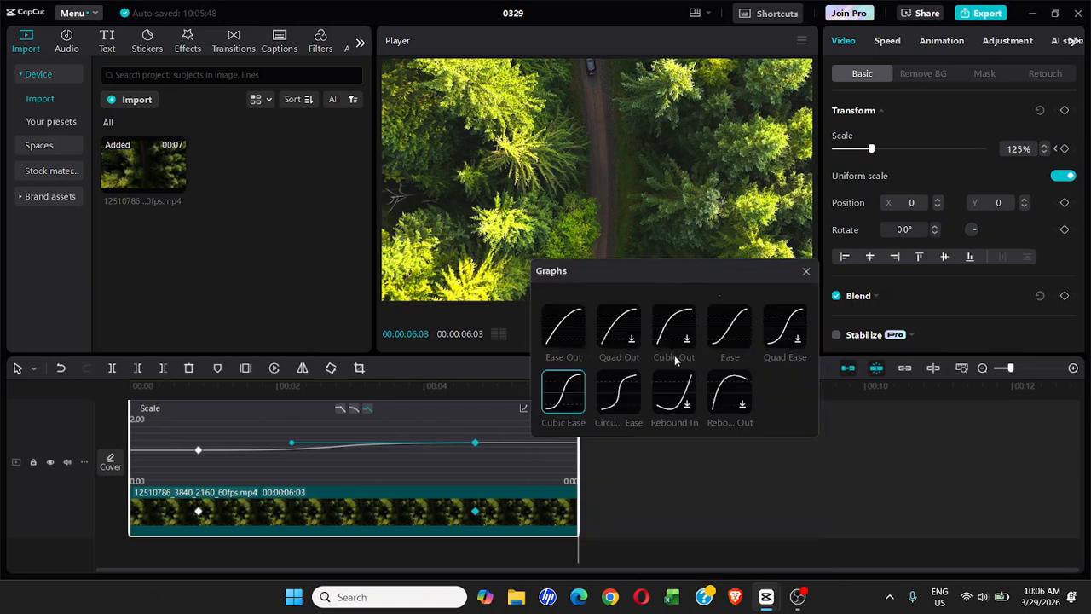
scroll(739, 390, up, 2)
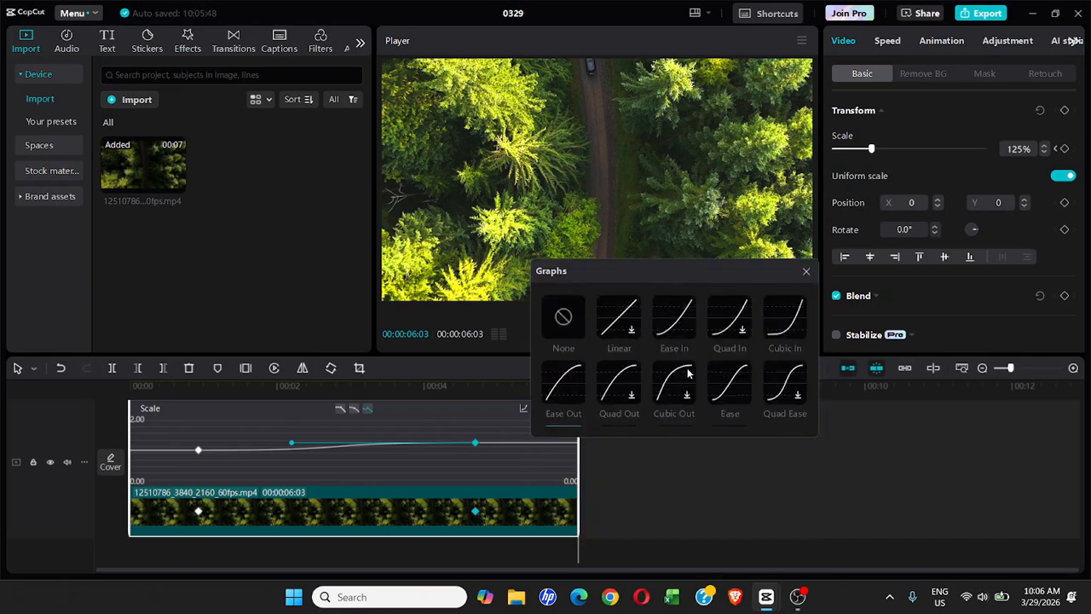
- Apply the Ease Out graph to the second scale keyframe, and close the graph presets
scroll(710, 368, down, 2)
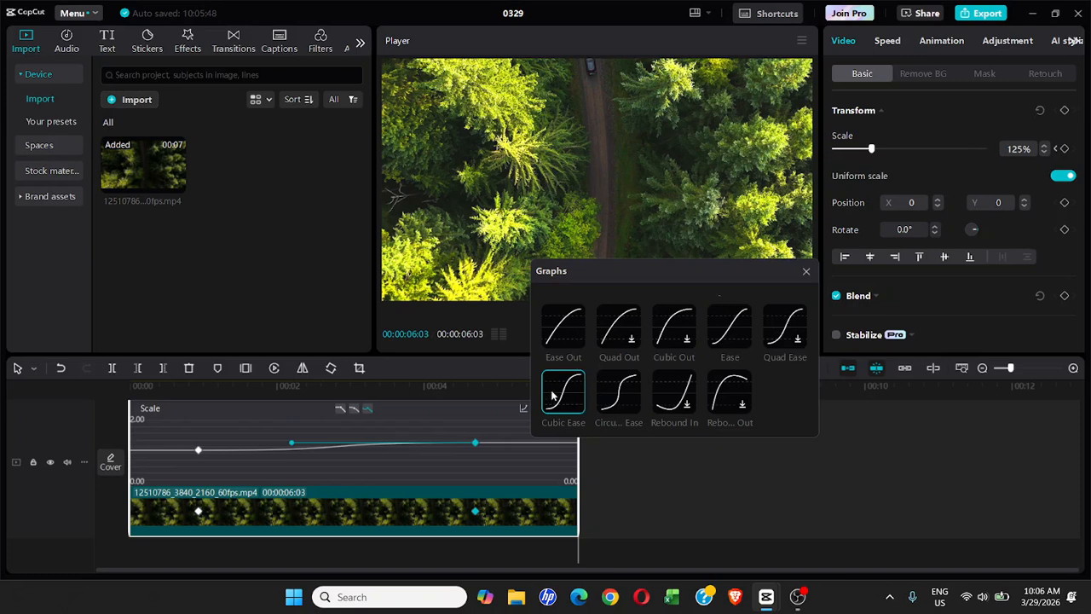
click(563, 333)
drag(677, 273, 810, 426)
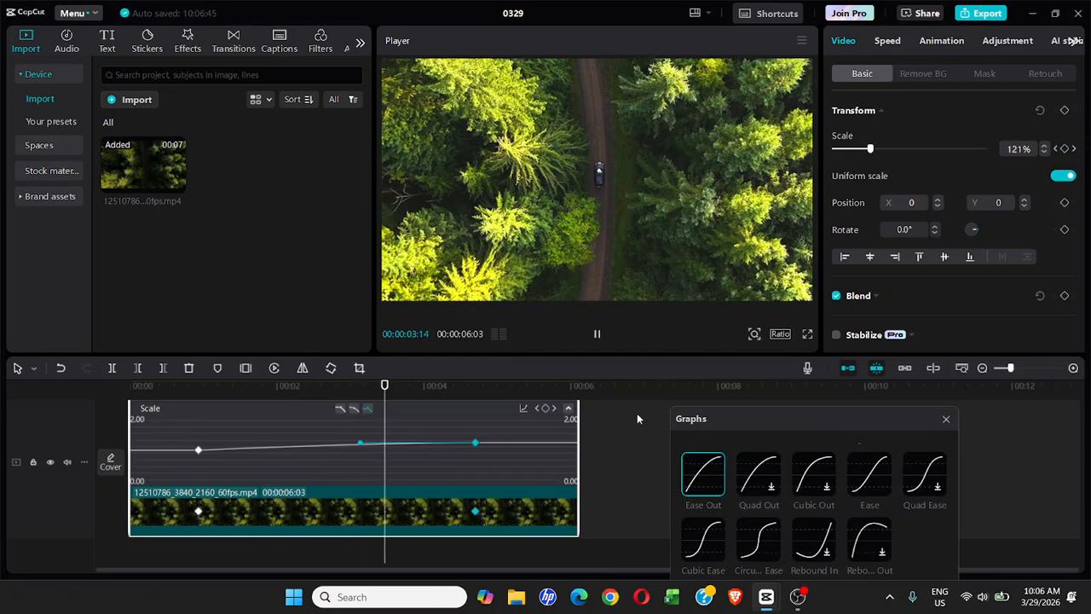
click(946, 419)
click(616, 434)
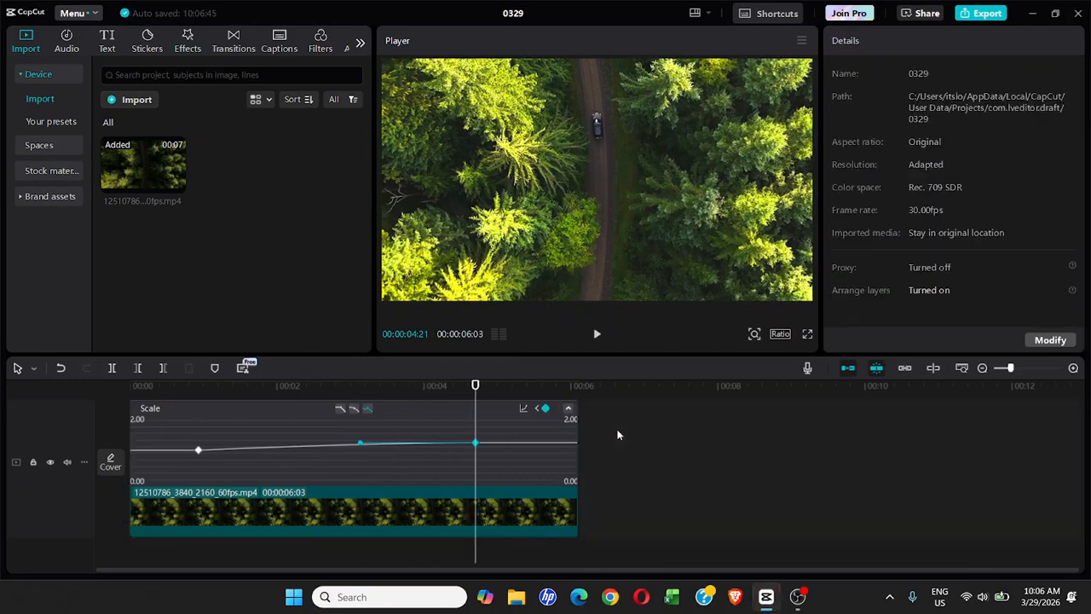
- Play back the clip to preview the zoom with the Ease Out graph
click(598, 336)
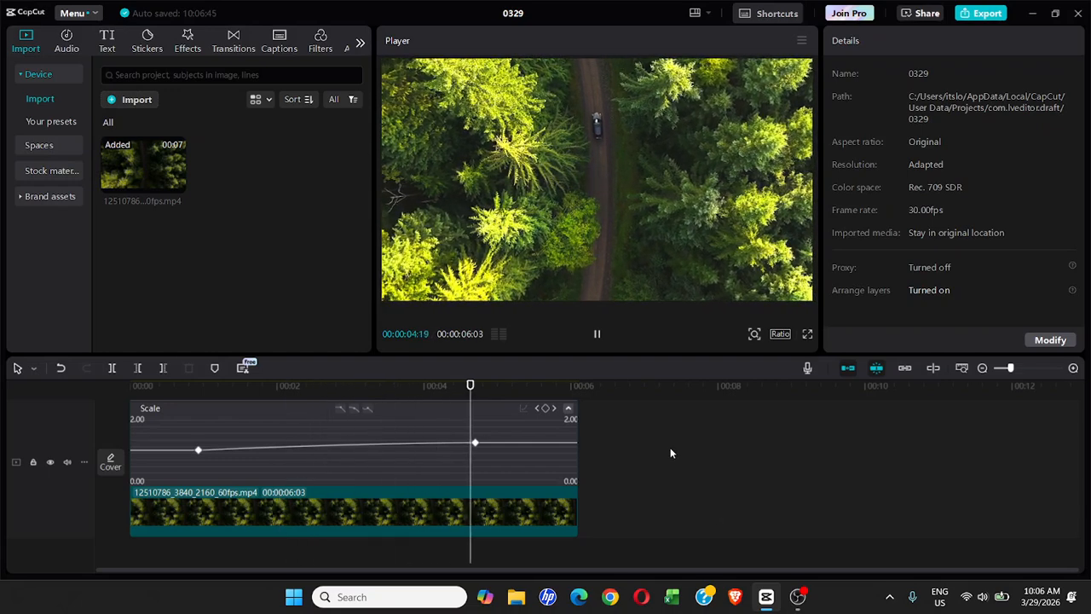
click(597, 336)
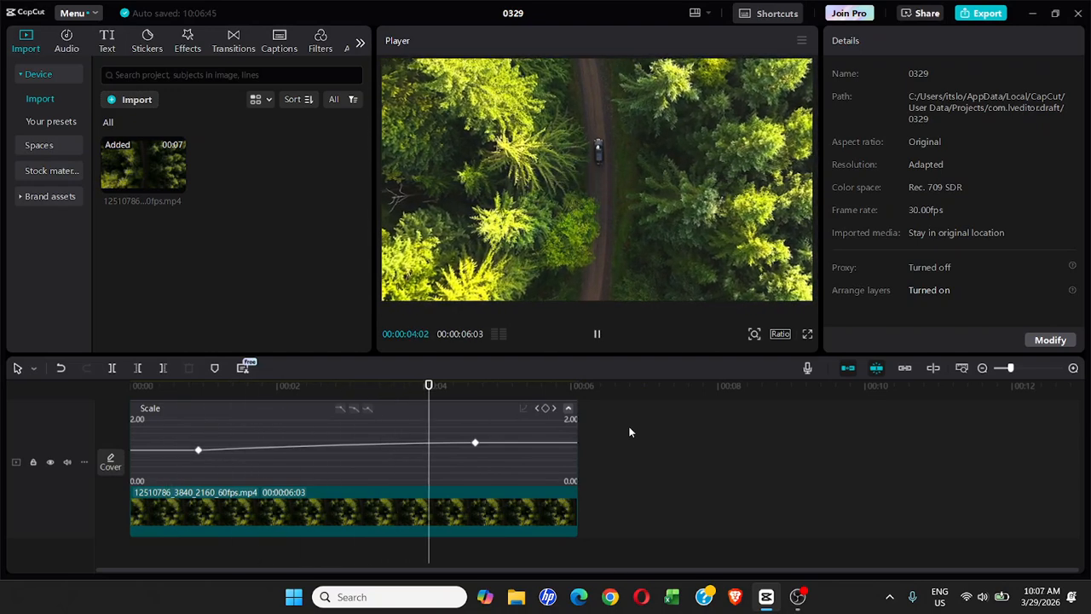
click(597, 335)
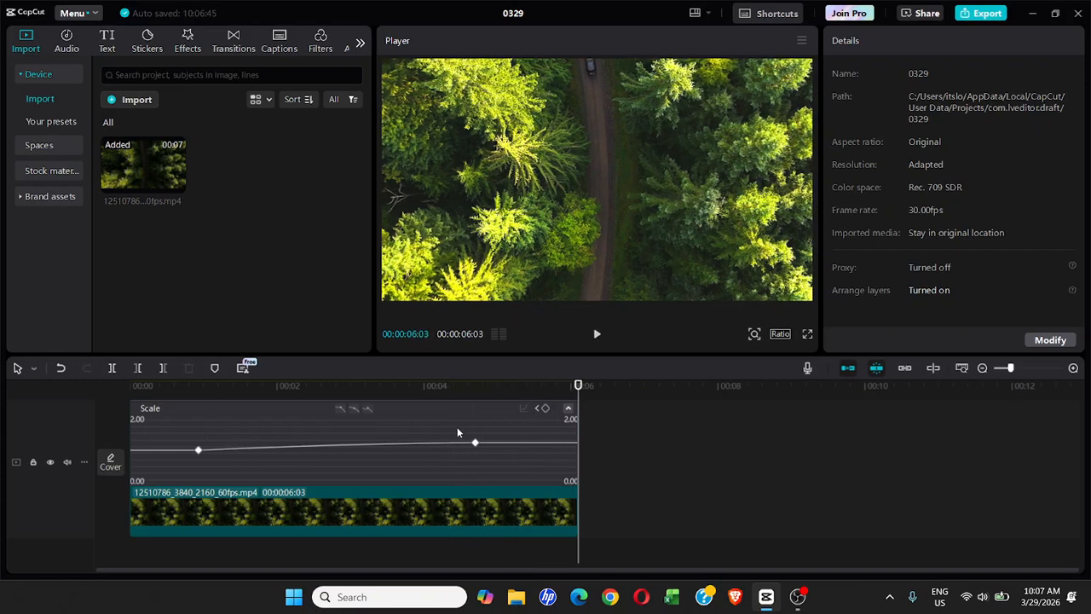
- Switch the second scale keyframe's graph to Cubic Ease, and close the graph presets
click(525, 409)
scroll(559, 536, down, 1)
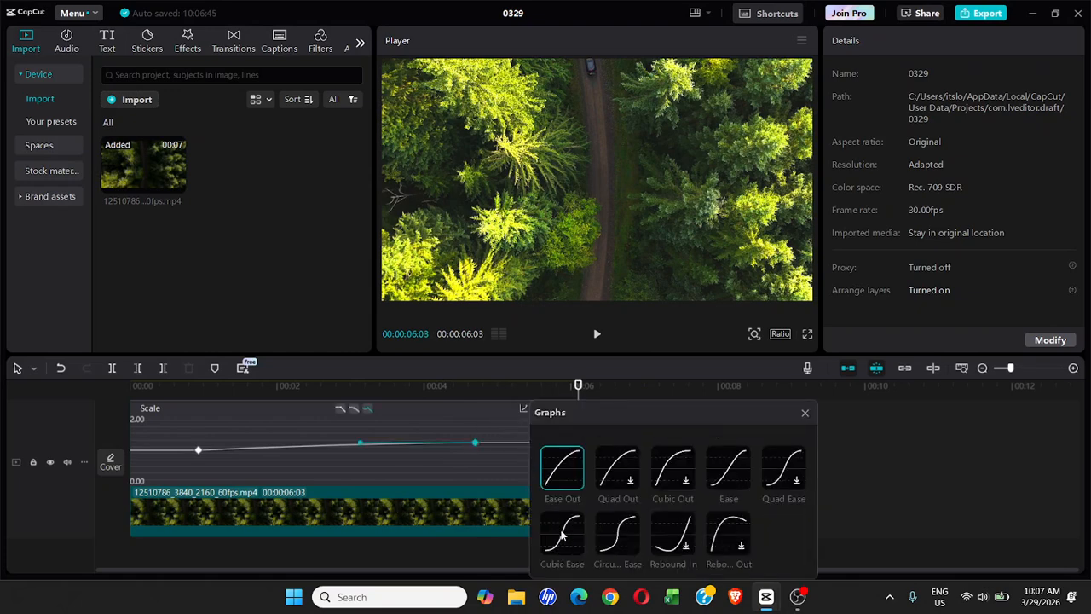
click(562, 534)
click(805, 412)
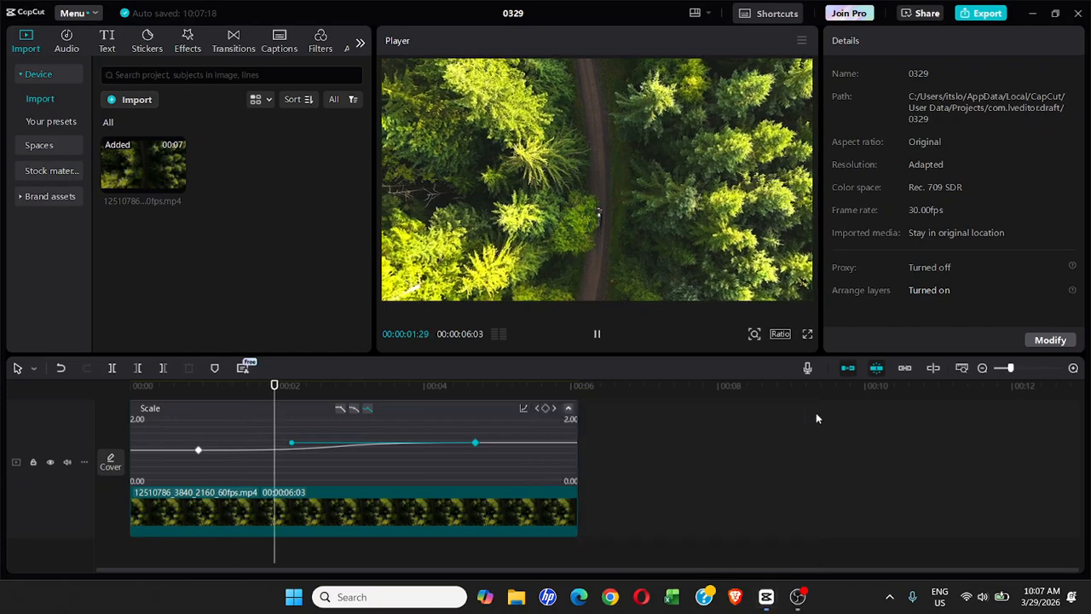
- Play back the clip to preview the zoom with the Cubic Ease graph, and pause it shortly after the first keyframe
click(596, 334)
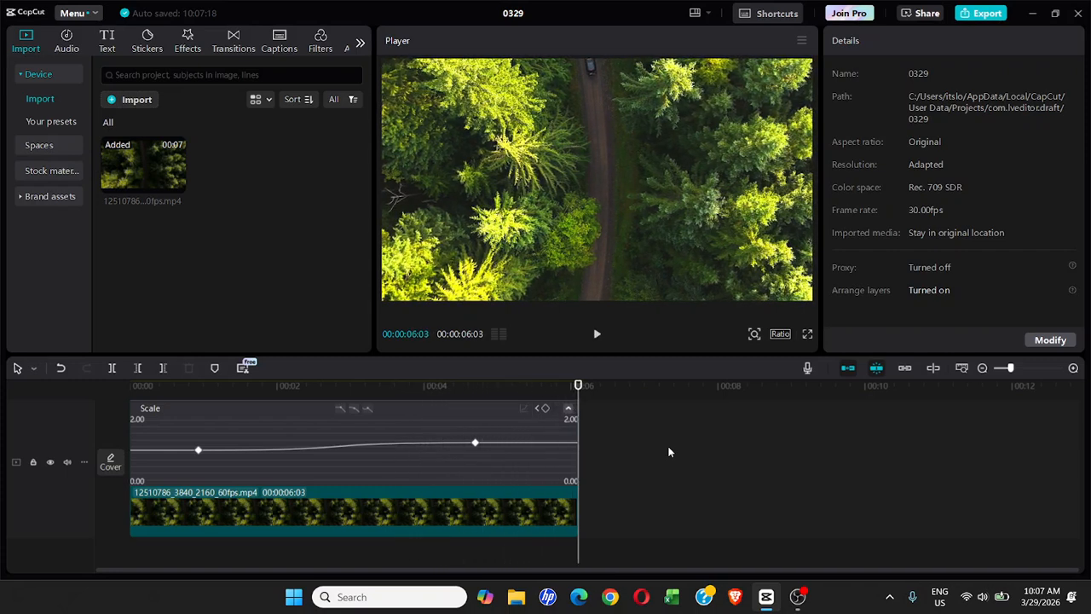
click(597, 336)
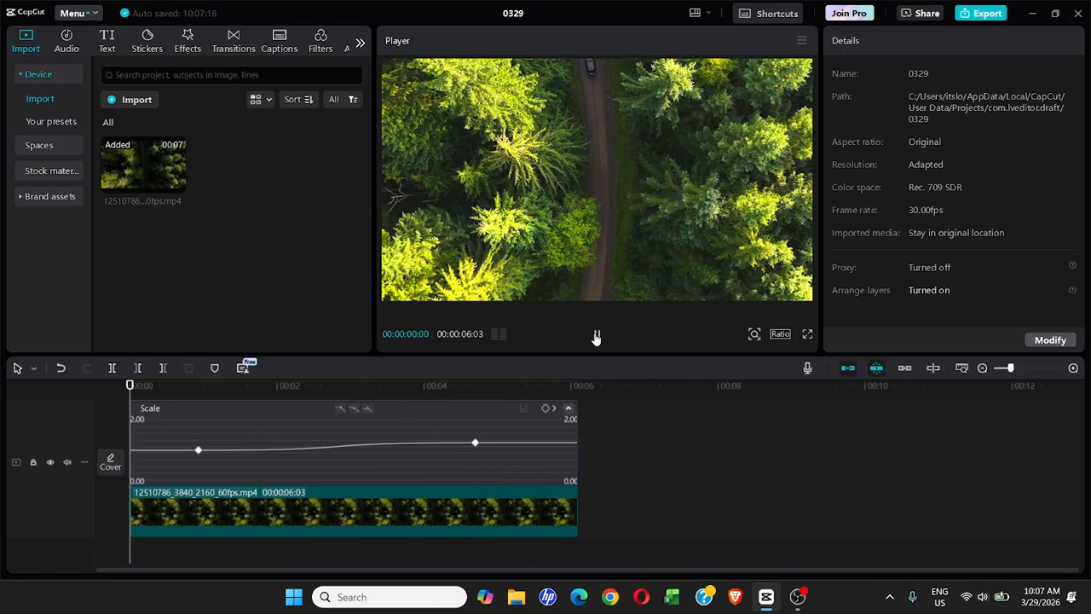
click(596, 337)
click(597, 336)
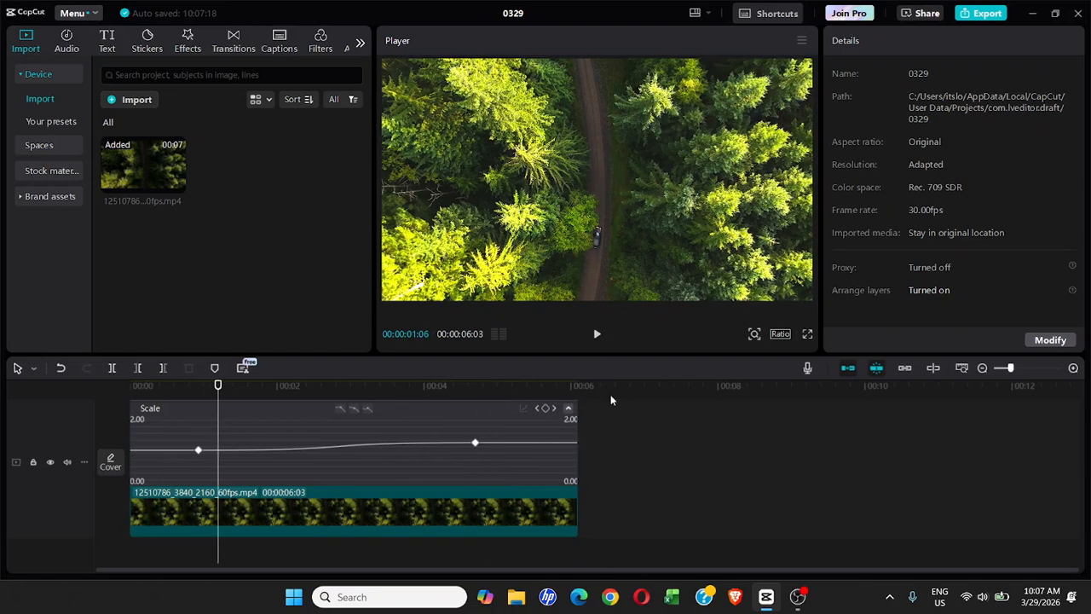